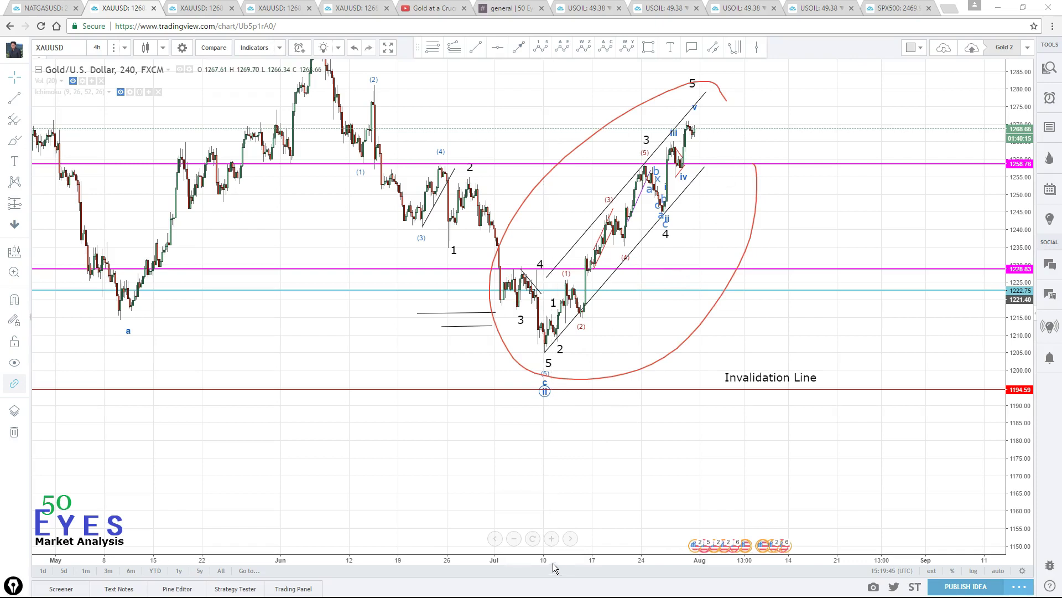
- Widen the gold chart to show price action since December 2016, and erase the large freehand ellipse
left_click_drag(1020, 354, 1020, 399)
left_click_drag(487, 442, 620, 427)
left_click_drag(1020, 213, 1020, 226)
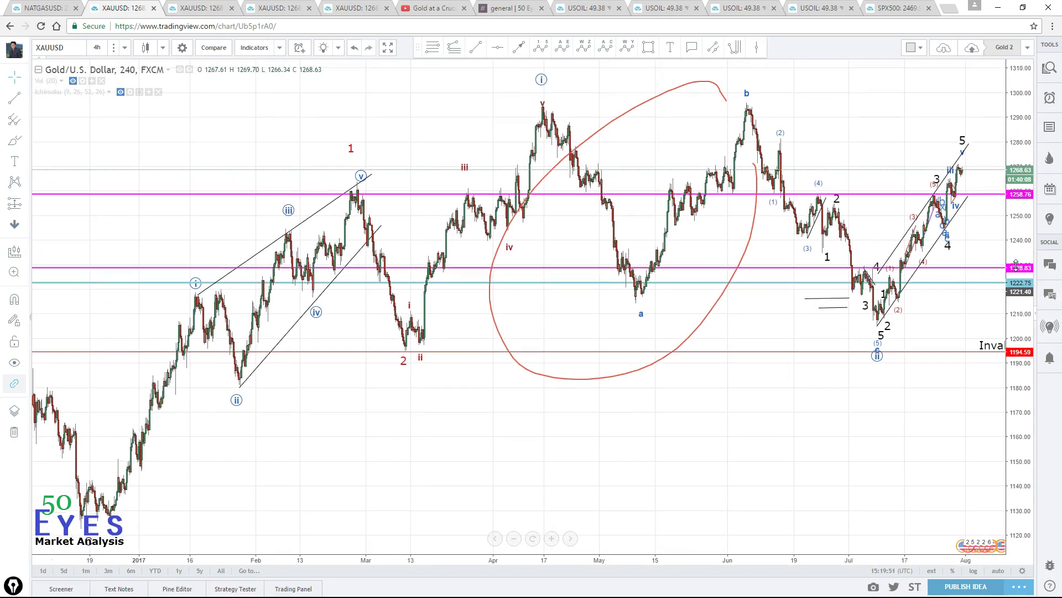
left_click_drag(819, 428, 810, 421)
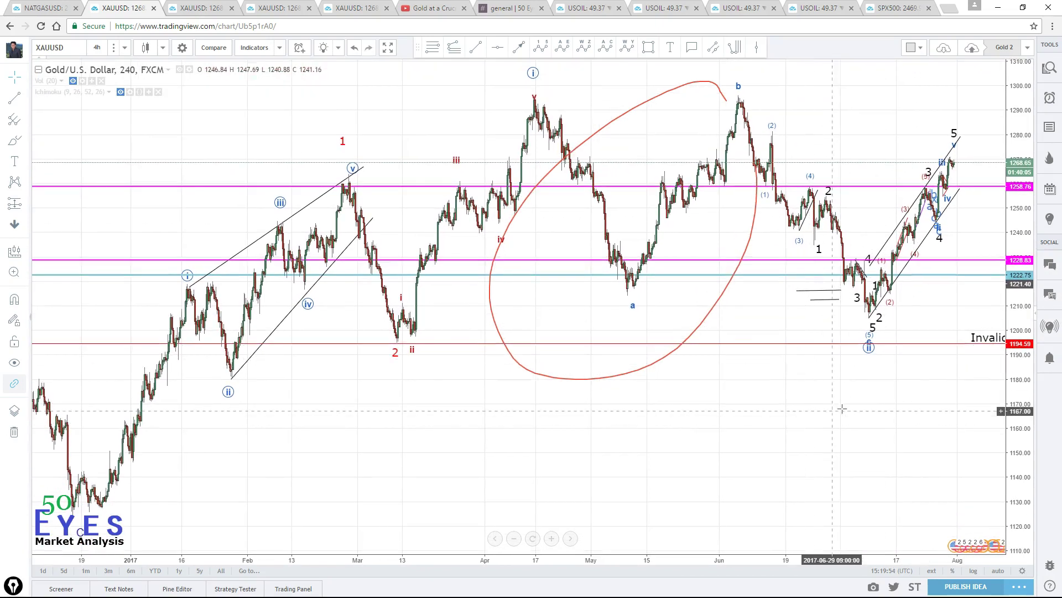
left_click(554, 366)
key("Delete")
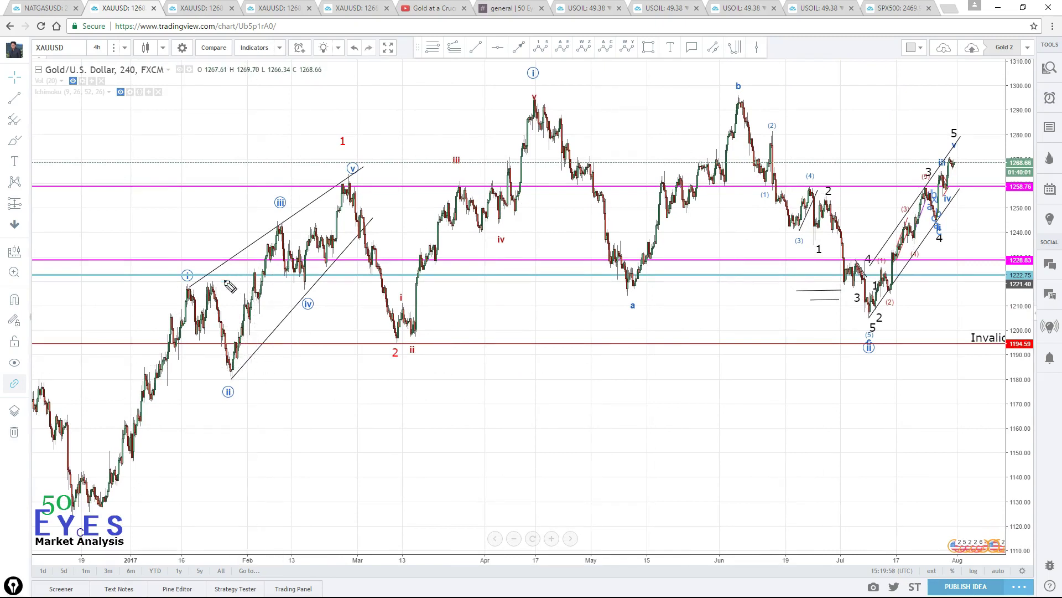
- Trace the five waves of the January–February wedge, circle the red 1 and write an underlined "L.D" above it
mouse_move(189, 289)
left_mouse_down()
mouse_move(239, 382)
mouse_move(263, 299)
mouse_move(328, 268)
mouse_move(349, 183)
left_mouse_up()
mouse_move(355, 144)
left_mouse_down()
mouse_move(332, 119)
mouse_move(361, 150)
left_mouse_up()
mouse_move(249, 153)
left_mouse_down()
mouse_move(249, 166)
mouse_move(282, 168)
left_mouse_up()
left_click(271, 169)
mouse_move(265, 180)
left_mouse_down()
mouse_move(308, 176)
mouse_move(308, 185)
left_mouse_up()
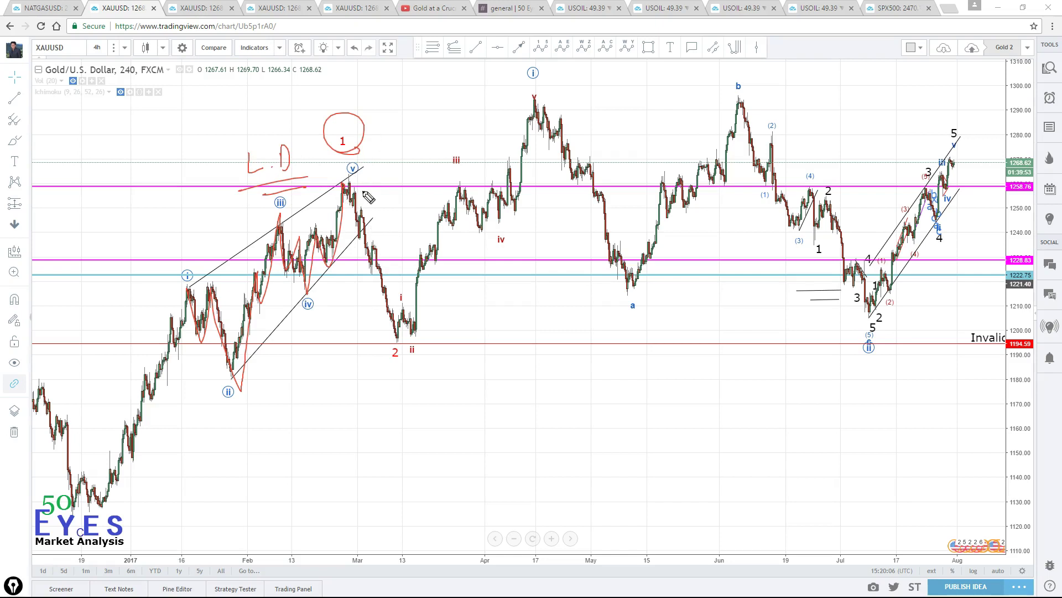
- Circle the red 2 and trace the five-wave rise from it to the April high, circling the circled i label
mouse_move(373, 337)
left_mouse_down()
mouse_move(399, 366)
mouse_move(382, 344)
left_mouse_up()
mouse_move(398, 331)
left_mouse_down()
mouse_move(422, 305)
mouse_move(476, 191)
mouse_move(501, 228)
mouse_move(546, 123)
mouse_move(532, 54)
mouse_move(515, 80)
mouse_move(542, 101)
left_mouse_up()
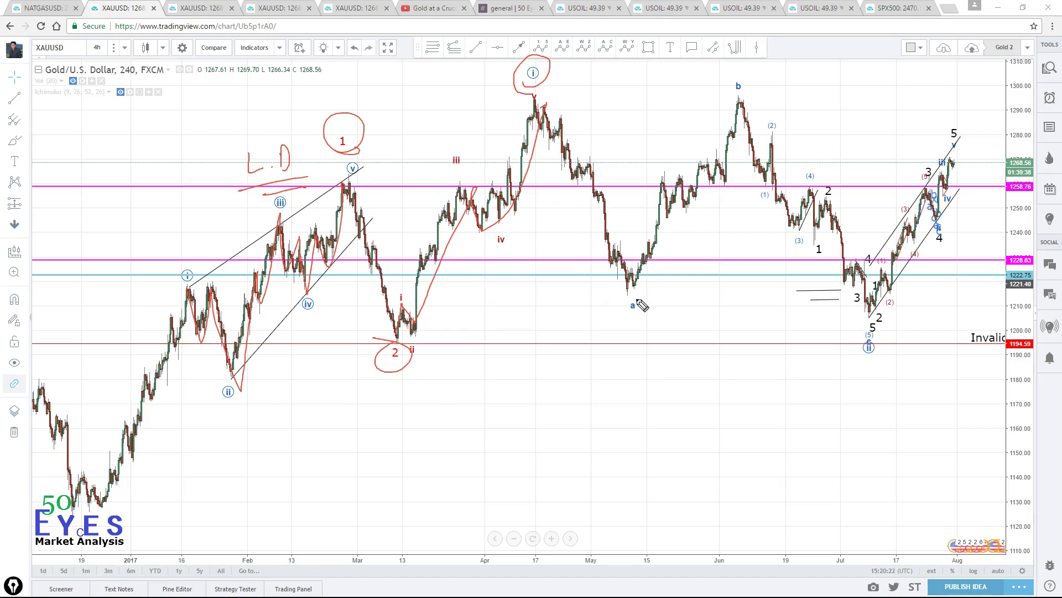
- Trace the a-b-c correction from April to the July low, circle its labels, and draw a rising arrow past the black 5
mouse_move(535, 101)
left_mouse_down()
mouse_move(601, 180)
mouse_move(637, 257)
mouse_move(738, 84)
mouse_move(811, 177)
mouse_move(875, 323)
left_mouse_up()
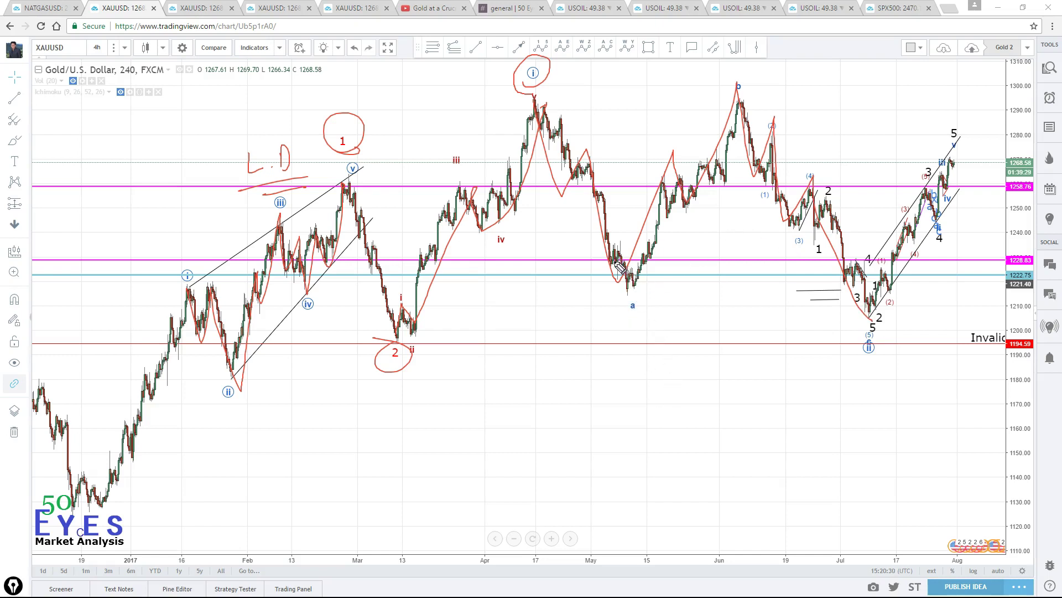
left_click_drag(621, 303, 629, 294)
left_click_drag(746, 86, 748, 91)
mouse_move(846, 346)
left_mouse_down()
mouse_move(874, 331)
mouse_move(886, 343)
left_mouse_up()
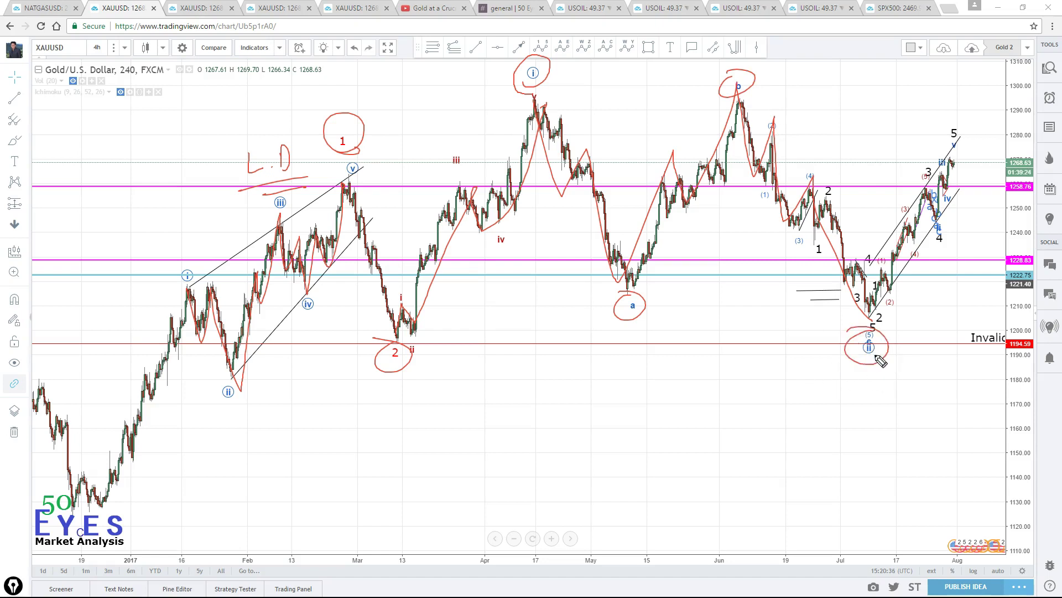
mouse_move(884, 353)
left_mouse_down()
mouse_move(859, 361)
mouse_move(888, 351)
left_mouse_up()
mouse_move(871, 314)
left_mouse_down()
mouse_move(979, 133)
mouse_move(994, 156)
left_mouse_up()
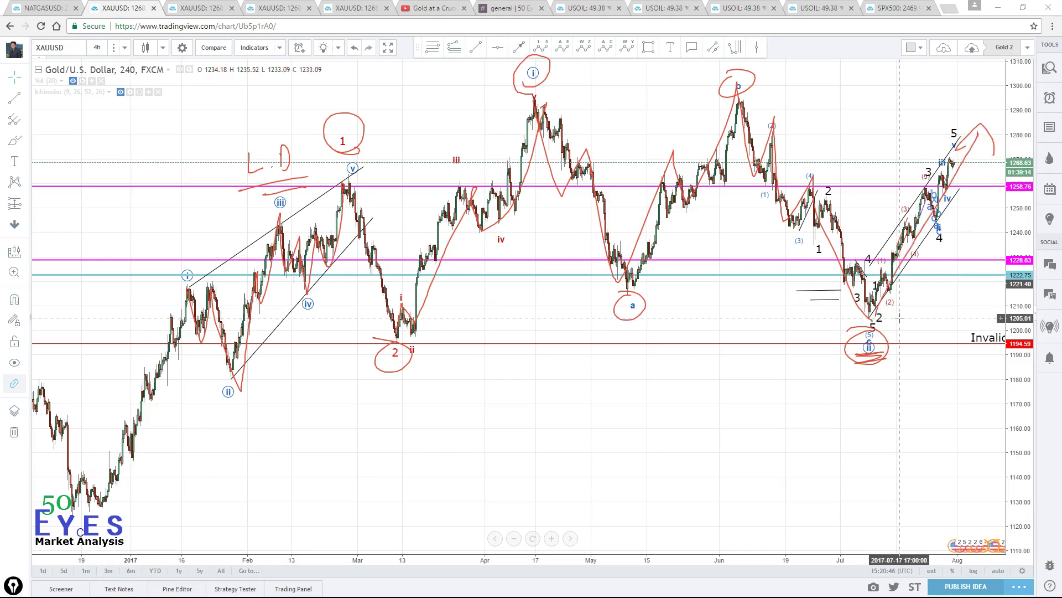
- Clear all freehand annotations from the gold chart
scroll(991, 299, "right", 3)
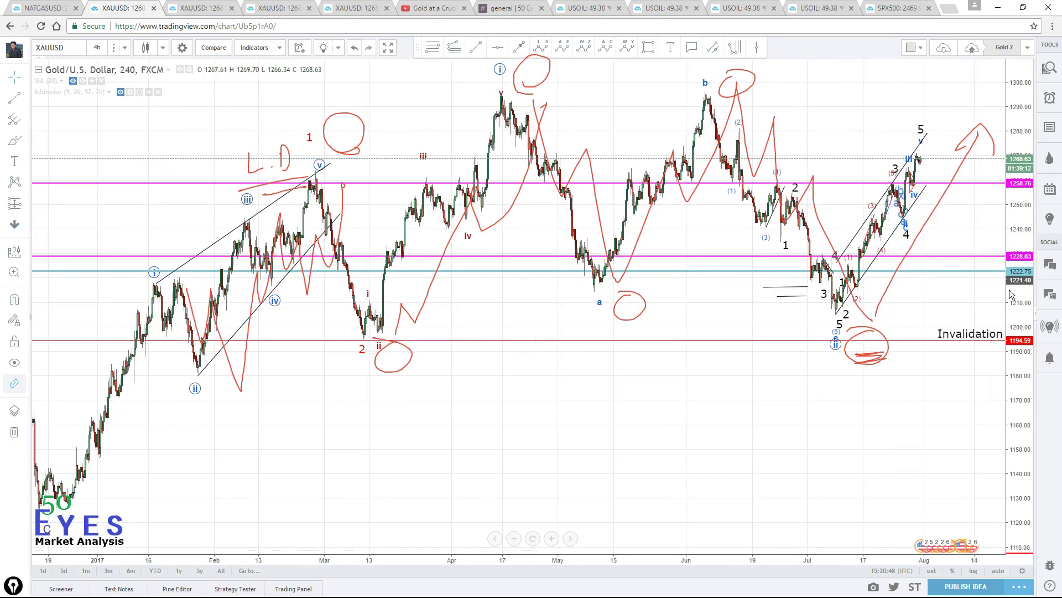
left_click_drag(1015, 292, 1015, 305)
key("e")
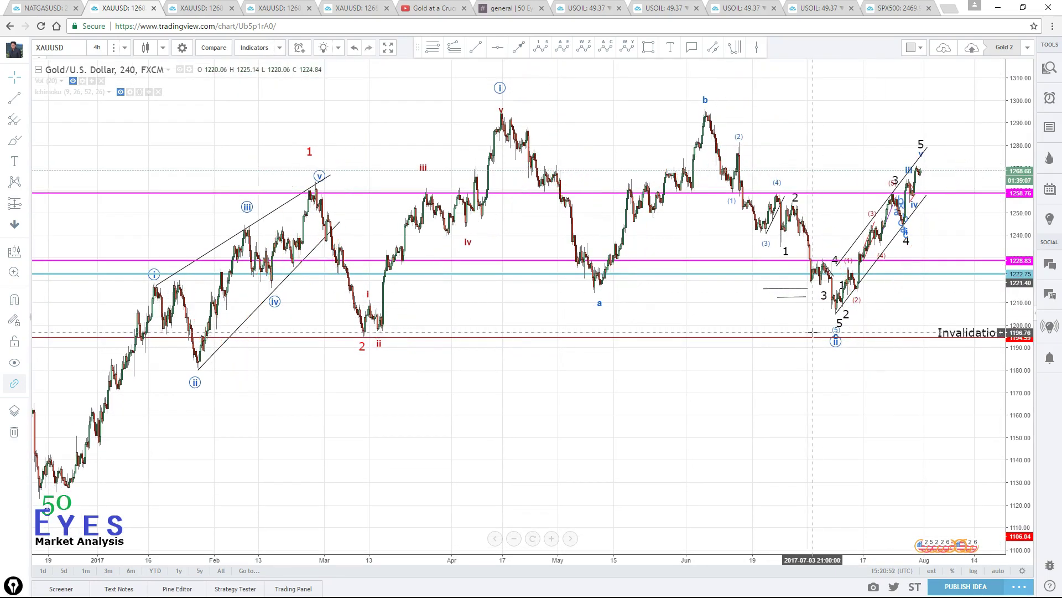
- Underline the red 1, red 2, circled i and circled ii wave labels with freehand strokes
left_click_drag(1023, 345, 1024, 357)
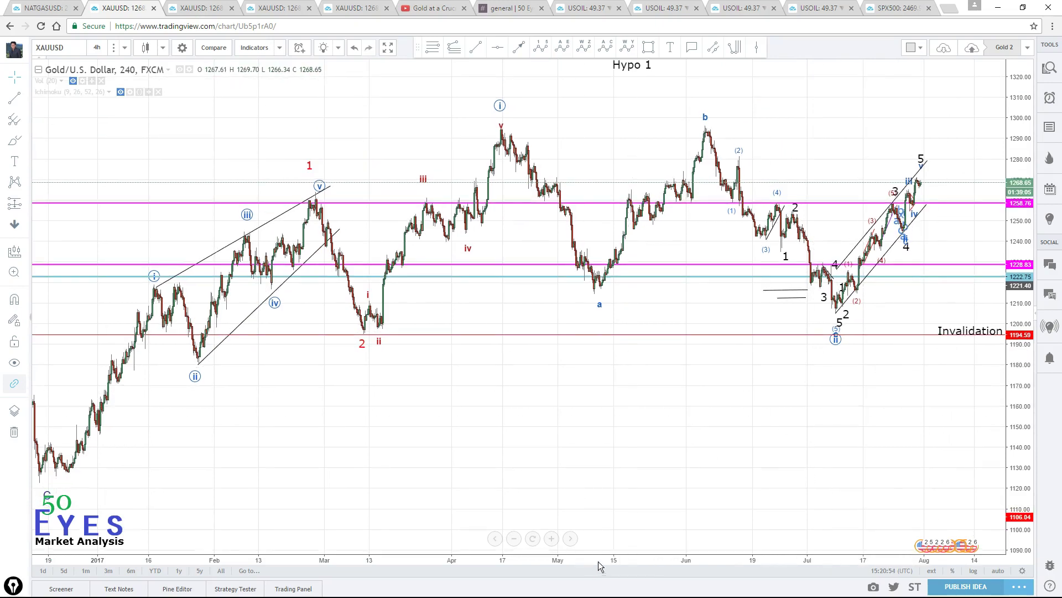
scroll(636, 454, "down", 3)
left_click_drag(636, 454, 586, 467)
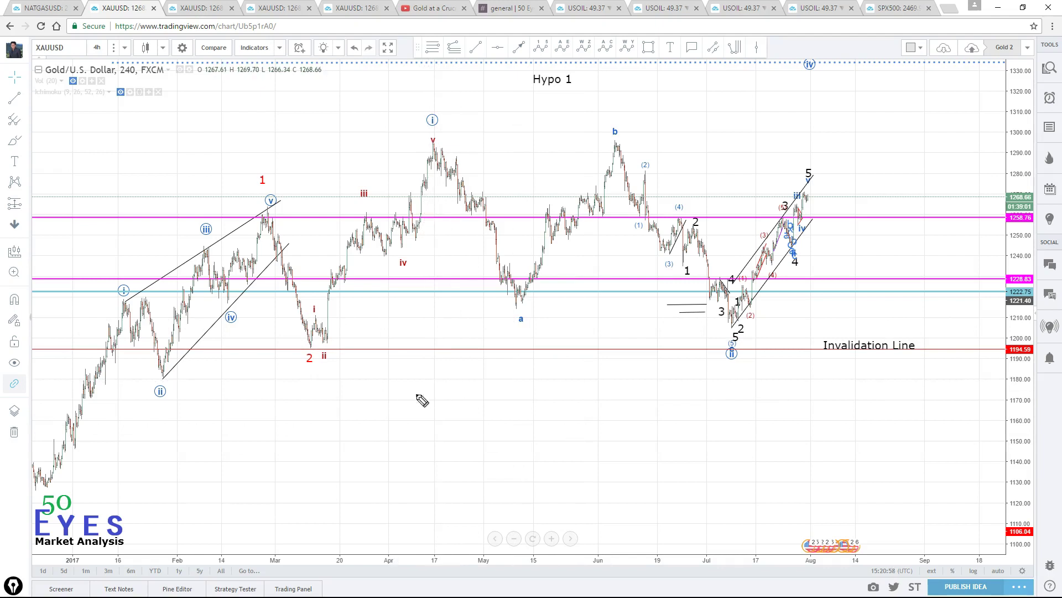
left_click_drag(243, 188, 268, 189)
left_click_drag(299, 382, 328, 379)
left_click_drag(427, 133, 452, 130)
left_click_drag(719, 365, 754, 362)
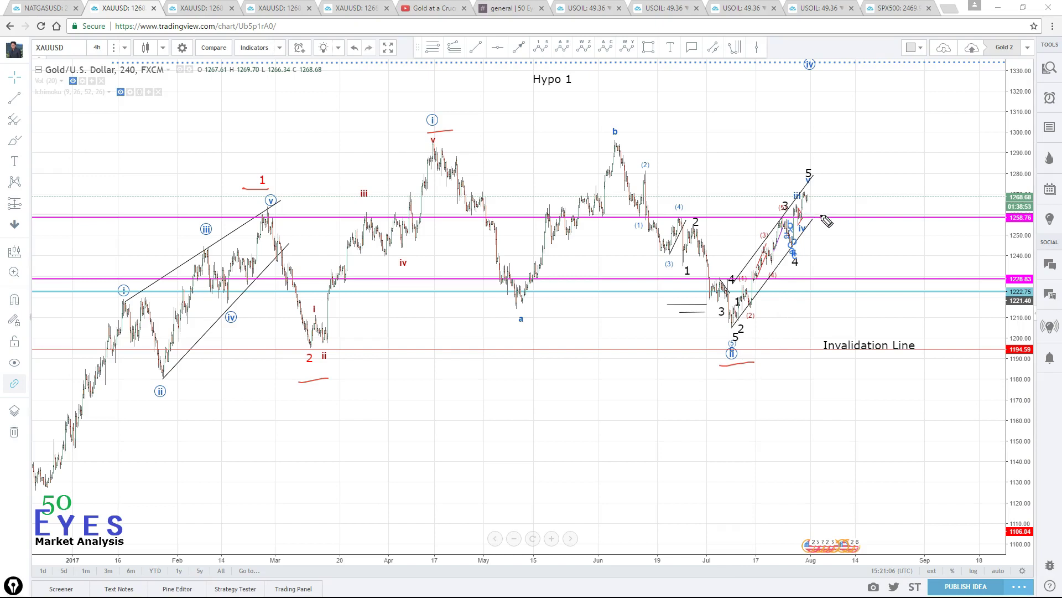
- Handwrite a circled "iii" with a small "3" above the July channel, and draw a box around the circled i
left_click_drag(878, 94, 854, 99)
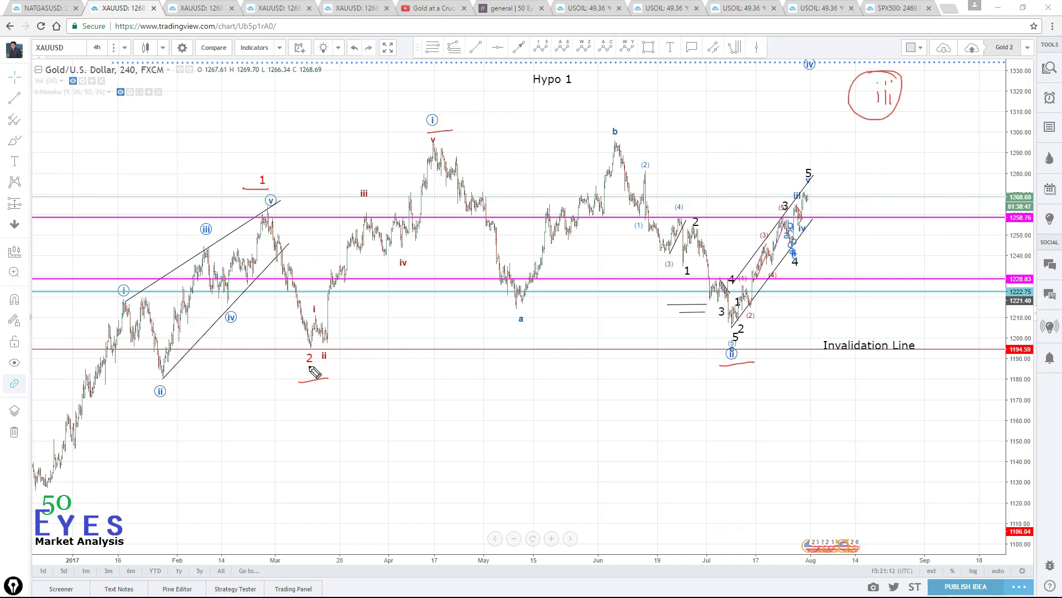
left_click_drag(907, 58, 907, 74)
mouse_move(434, 135)
left_mouse_down()
mouse_move(451, 133)
mouse_move(442, 103)
mouse_move(451, 116)
left_mouse_up()
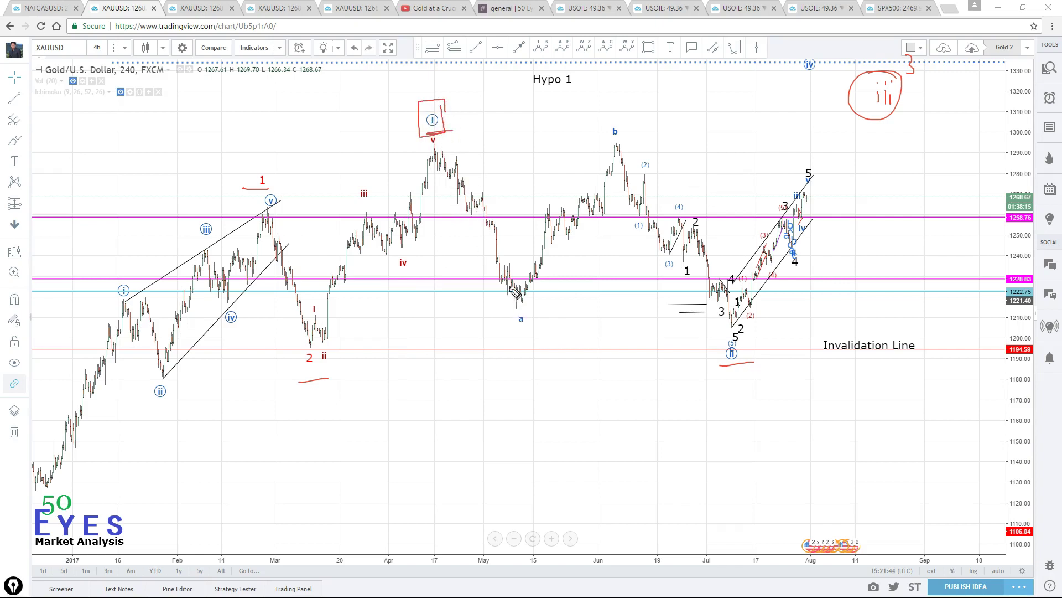
- Handwrite the alternate a, b, c and b labels from the May low onward, and trace a projected decline to C
mouse_move(517, 316)
left_mouse_down()
mouse_move(556, 211)
mouse_move(604, 193)
mouse_move(609, 125)
mouse_move(602, 137)
mouse_move(615, 123)
mouse_move(625, 137)
left_mouse_up()
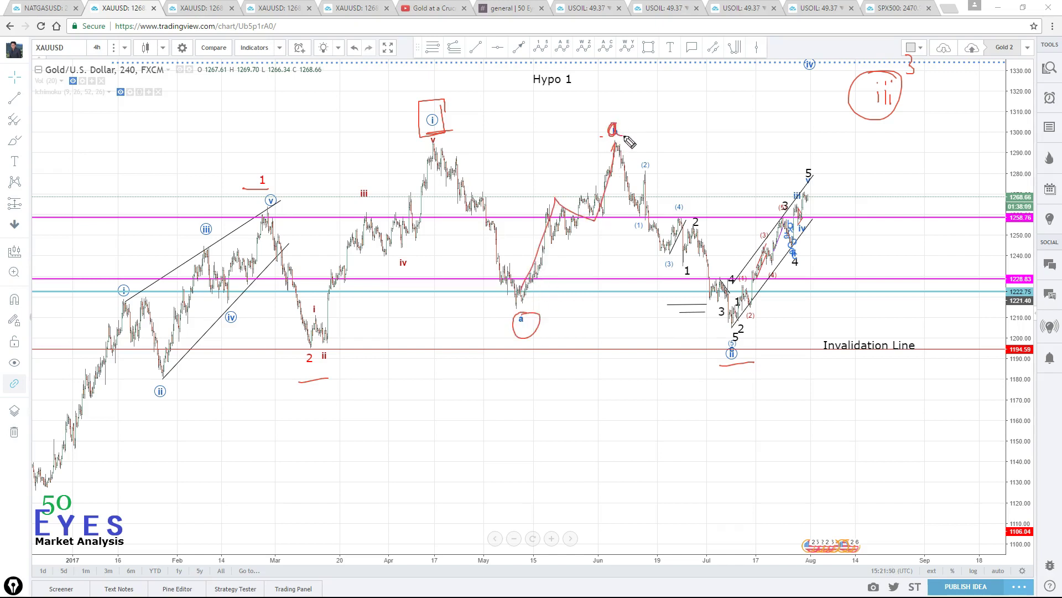
left_click_drag(732, 355, 732, 353)
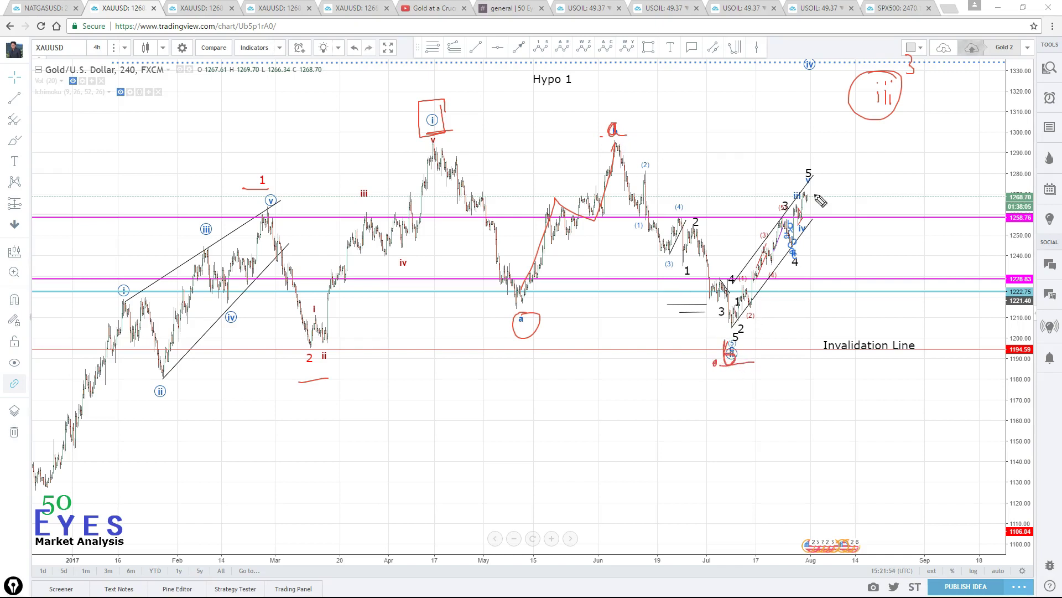
left_click_drag(830, 119, 835, 118)
left_click_drag(826, 80, 827, 104)
mouse_move(835, 149)
left_mouse_down()
mouse_move(873, 213)
mouse_move(890, 183)
mouse_move(938, 251)
mouse_move(970, 342)
left_mouse_up()
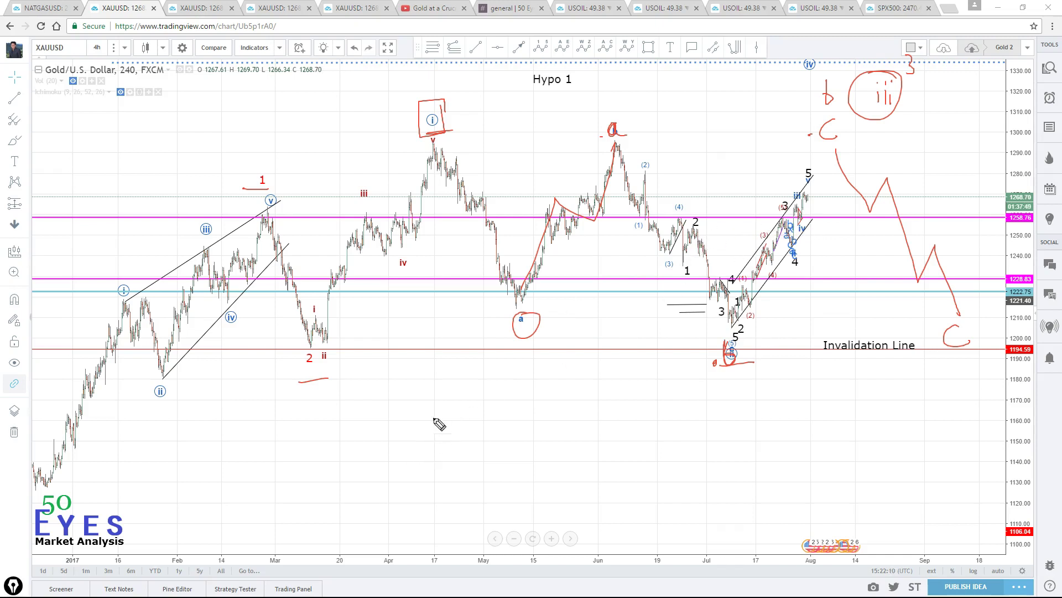
- Sketch a schematic below the price with a rise to circled 1, a drop to a, and an a-b-c rise to b
mouse_move(320, 540)
left_mouse_down()
mouse_move(451, 380)
mouse_move(446, 371)
mouse_move(560, 498)
mouse_move(555, 523)
mouse_move(572, 521)
mouse_move(576, 456)
mouse_move(636, 391)
mouse_move(636, 375)
mouse_move(707, 420)
mouse_move(736, 469)
mouse_move(739, 504)
mouse_move(806, 419)
mouse_move(824, 372)
left_mouse_up()
mouse_move(808, 311)
left_mouse_down()
mouse_move(811, 339)
mouse_move(815, 328)
left_mouse_up()
mouse_move(812, 109)
left_mouse_down()
mouse_move(825, 106)
mouse_move(814, 110)
left_mouse_up()
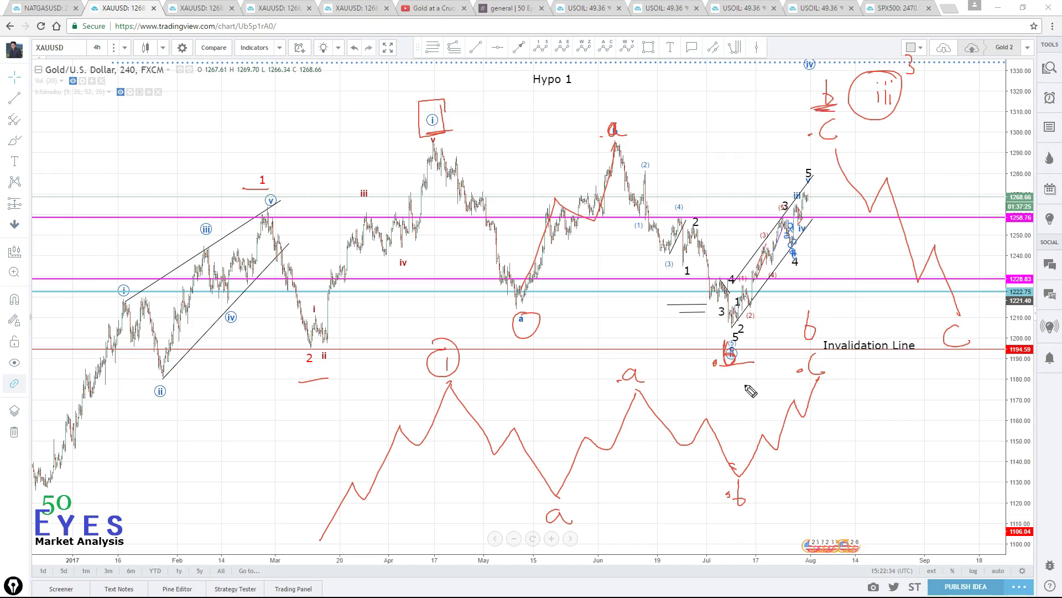
- Bracket the a-b-c rise in the schematic and extend it with a falling five-wave path to C
mouse_move(573, 369)
left_mouse_down()
mouse_move(543, 412)
mouse_move(555, 560)
mouse_move(609, 550)
left_mouse_up()
mouse_move(789, 353)
left_mouse_down()
mouse_move(825, 361)
mouse_move(752, 508)
left_mouse_up()
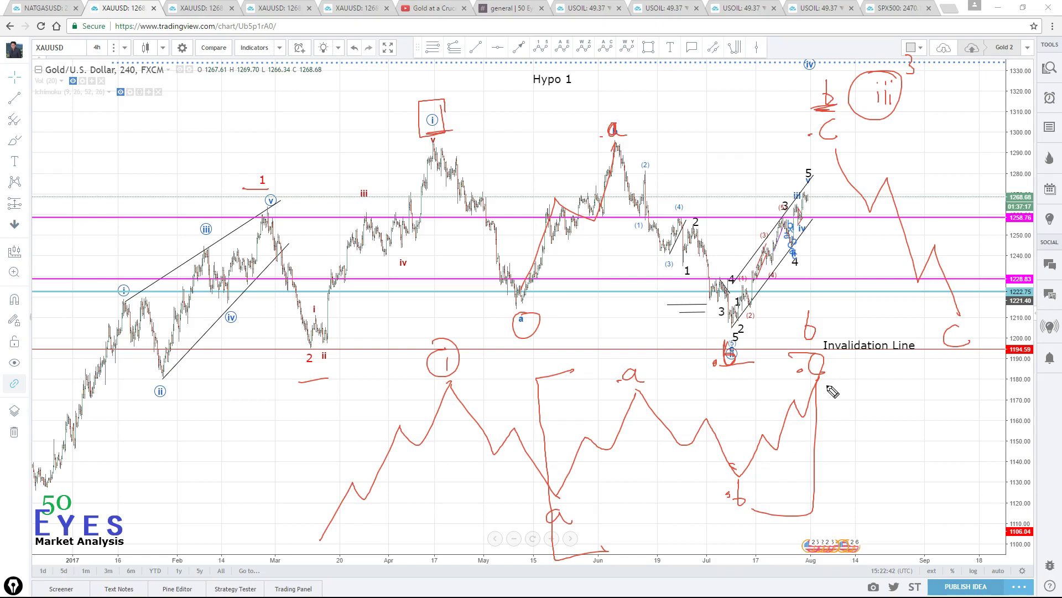
mouse_move(844, 413)
left_mouse_down()
mouse_move(889, 416)
mouse_move(929, 487)
mouse_move(997, 546)
left_mouse_up()
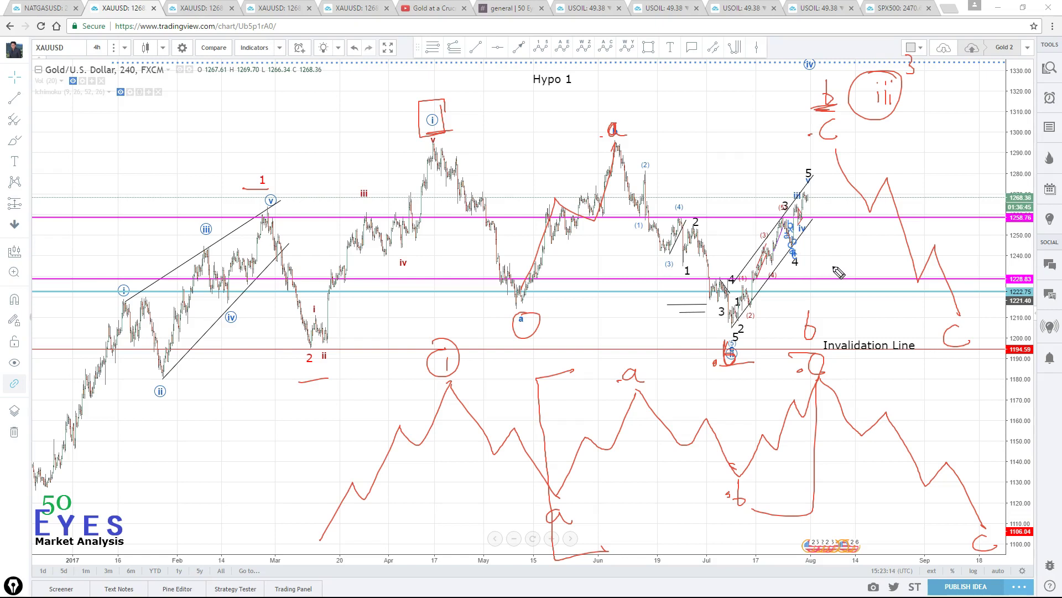
- Clear the freehand drawings, and circle the 1194.59 invalidation price, the red 2 and the July channel rally
key("e")
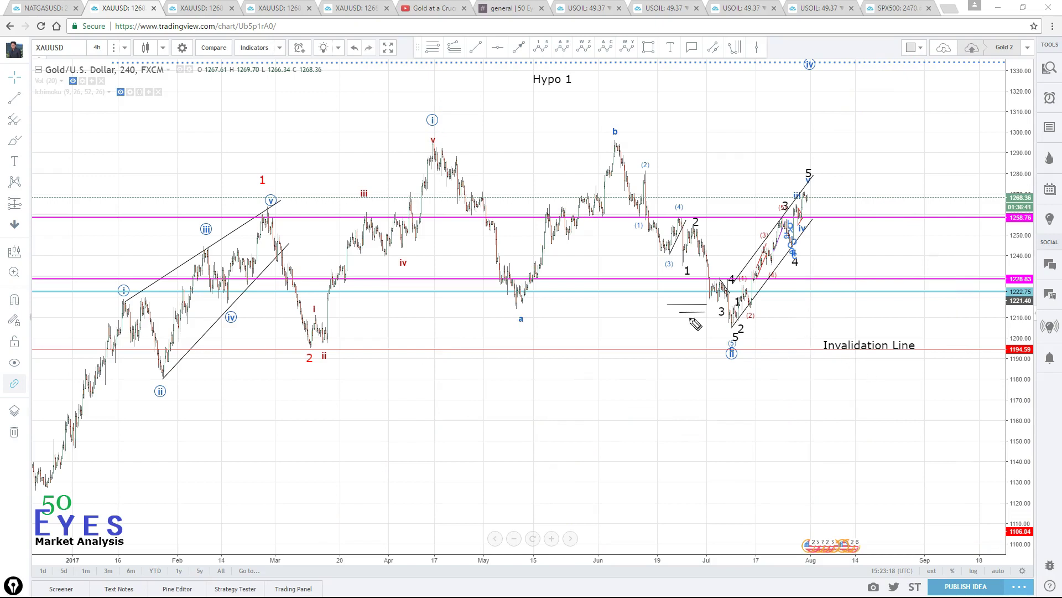
left_click(322, 354)
mouse_move(1033, 380)
left_mouse_down()
mouse_move(995, 362)
mouse_move(1034, 360)
mouse_move(1032, 332)
mouse_move(999, 342)
left_mouse_up()
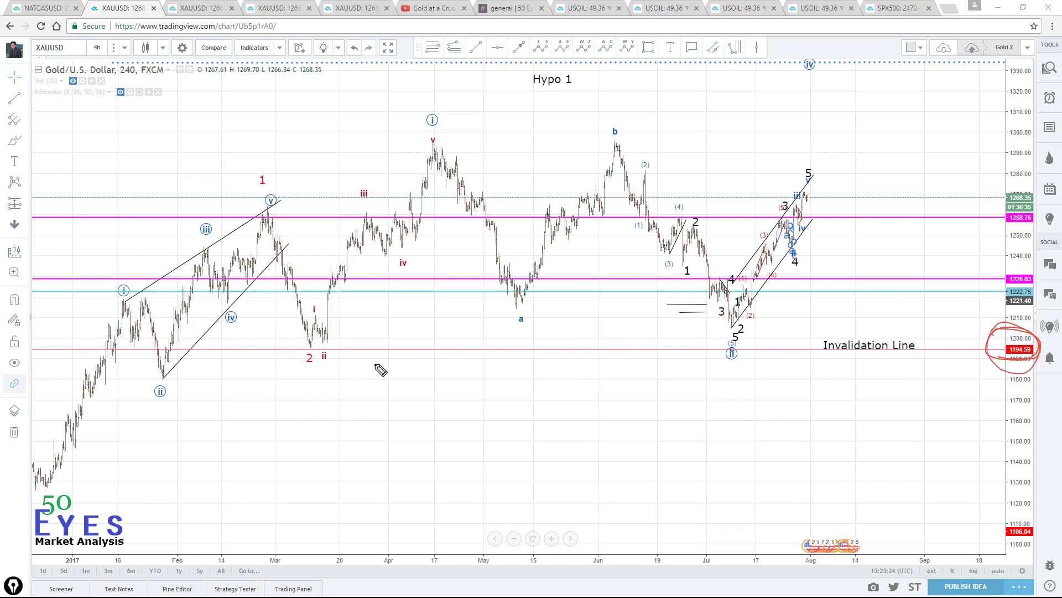
mouse_move(325, 362)
left_mouse_down()
mouse_move(309, 380)
mouse_move(310, 347)
left_mouse_up()
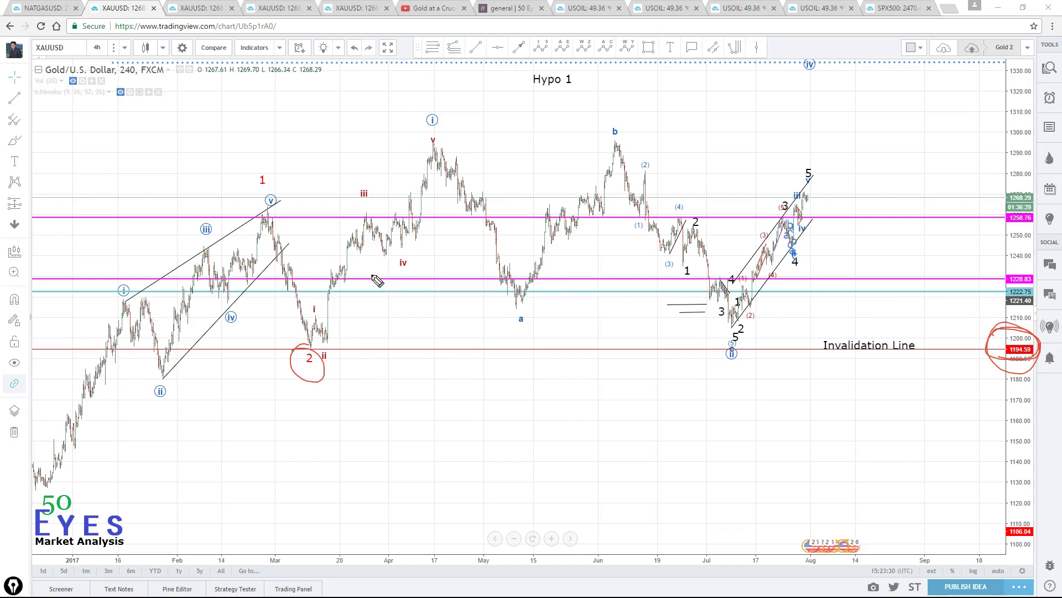
mouse_move(311, 351)
left_mouse_down()
mouse_move(330, 379)
mouse_move(324, 352)
left_mouse_up()
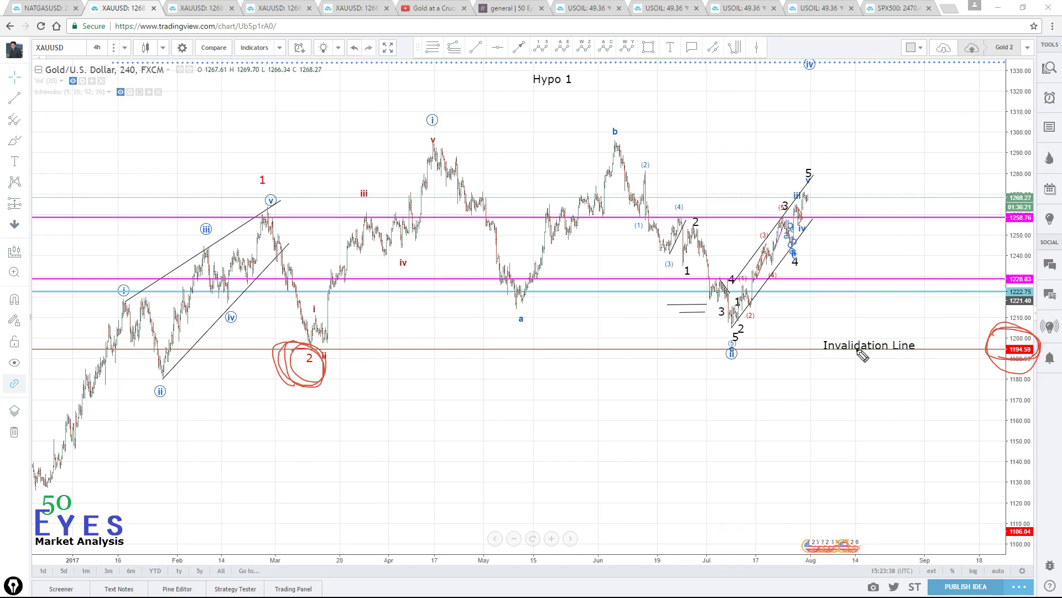
mouse_move(829, 314)
left_mouse_down()
mouse_move(718, 375)
mouse_move(842, 153)
left_mouse_up()
left_click_drag(884, 223, 829, 314)
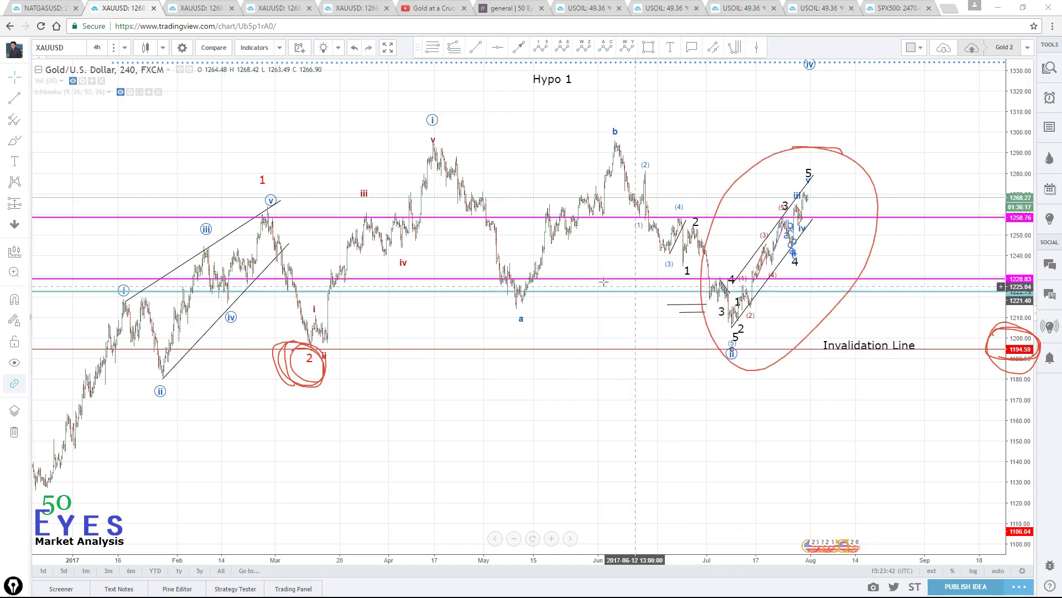
- Switch the chart to the 1-hour interval and enlarge the July channel rally to fill the view
left_click(126, 49)
left_click(125, 161)
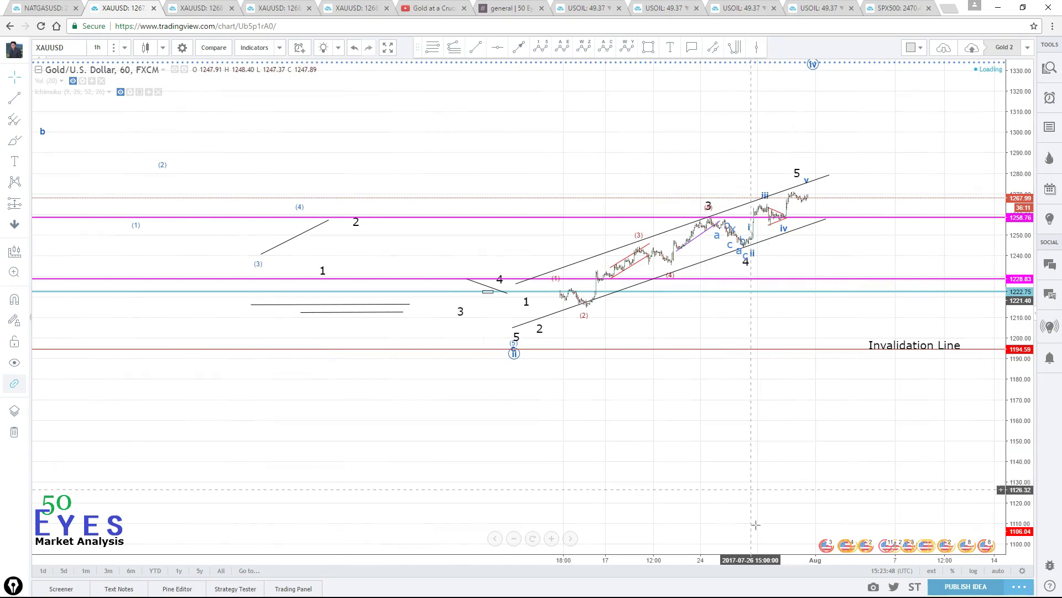
left_click_drag(758, 563, 852, 563)
left_click_drag(1024, 421, 1024, 445)
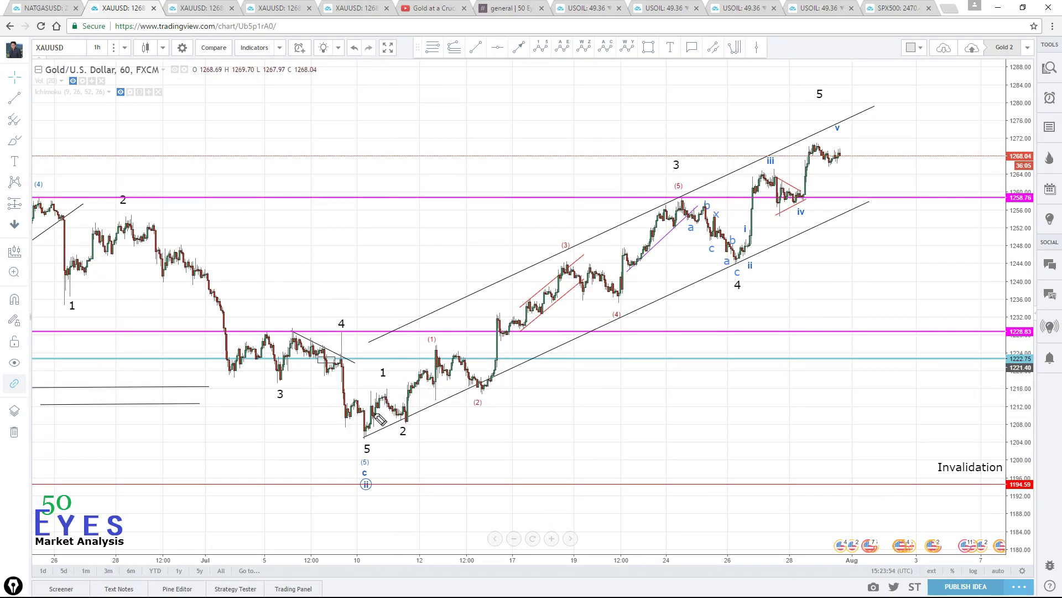
- Trace the waves of the July rally from the black 5 low through 3 and 4, the wave iv triangle and up to v
mouse_move(389, 402)
left_mouse_down()
mouse_move(414, 426)
mouse_move(440, 343)
mouse_move(528, 312)
mouse_move(578, 277)
mouse_move(600, 293)
mouse_move(668, 203)
left_mouse_up()
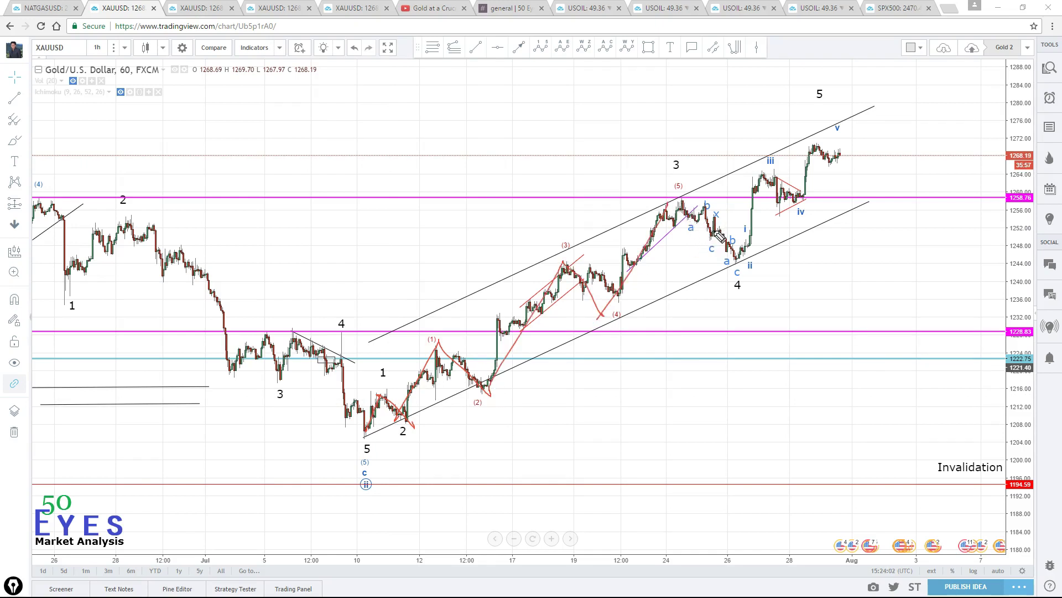
left_click_drag(682, 202, 743, 275)
left_click_drag(807, 202, 772, 220)
mouse_move(772, 176)
left_mouse_down()
mouse_move(811, 192)
mouse_move(818, 145)
mouse_move(839, 132)
left_mouse_up()
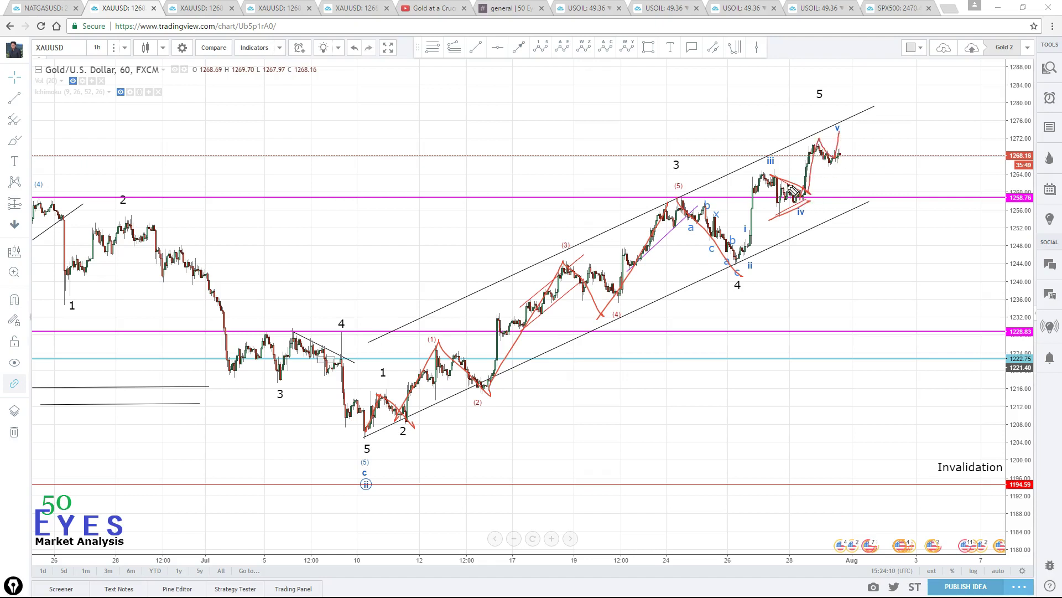
- Clear the wave traces and try freehand marks at the latest high and the pullback near wave v
key("Escape")
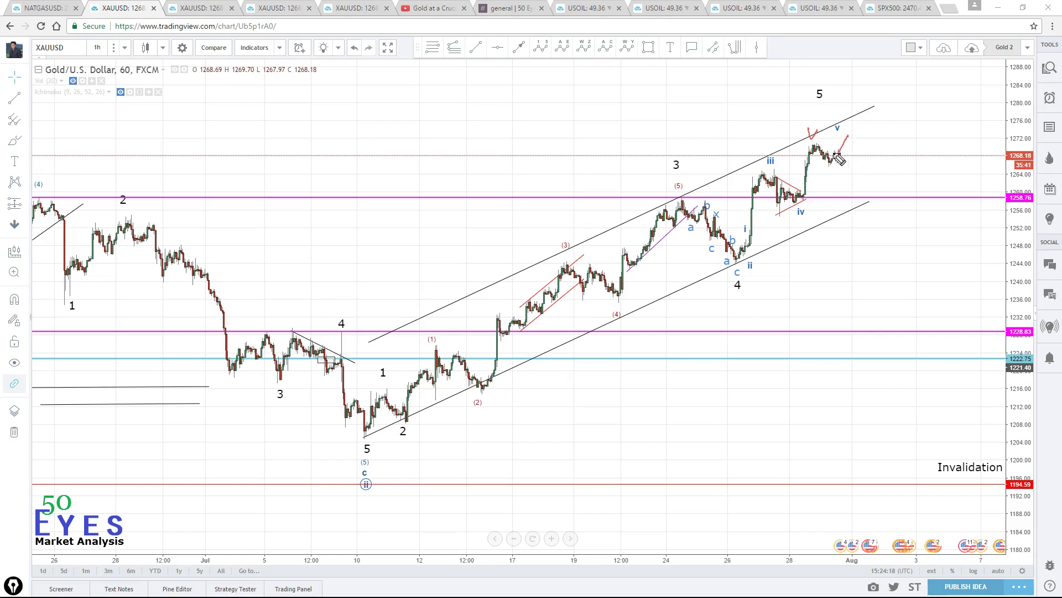
key("Escape")
mouse_move(849, 134)
left_mouse_down()
mouse_move(832, 134)
mouse_move(858, 142)
left_mouse_up()
key("Escape")
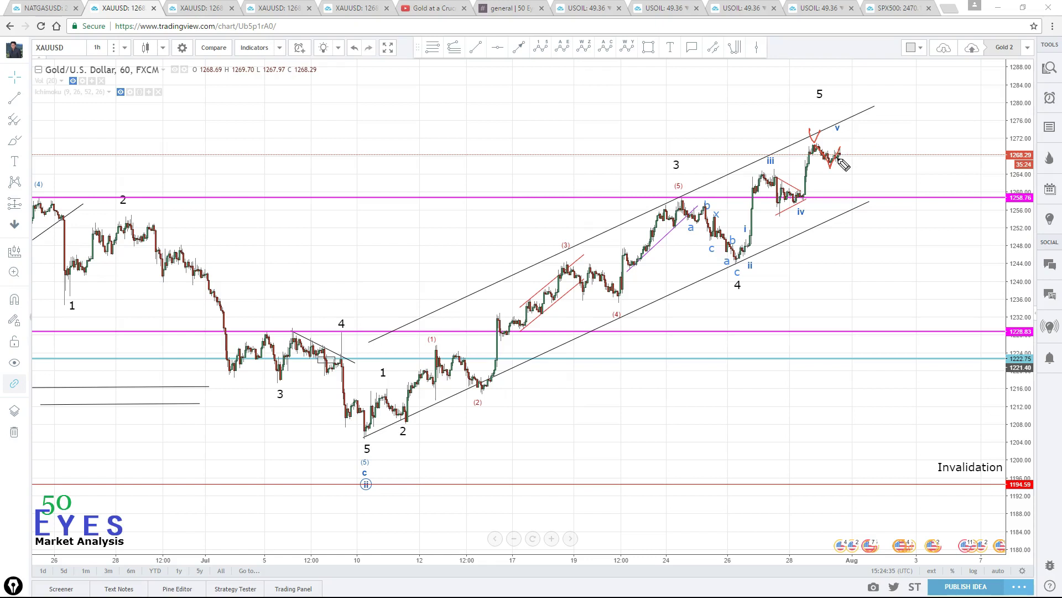
key("ctrl+z")
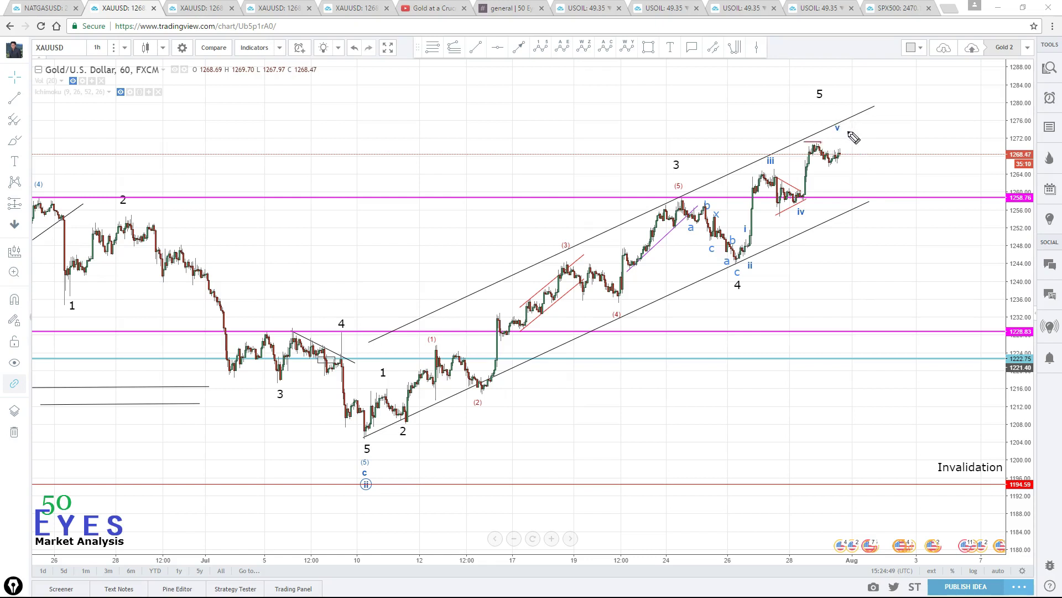
- Scribble over the blue v label at the upper channel line and draw rising strokes from the lower channel line
left_click_drag(839, 123, 842, 127)
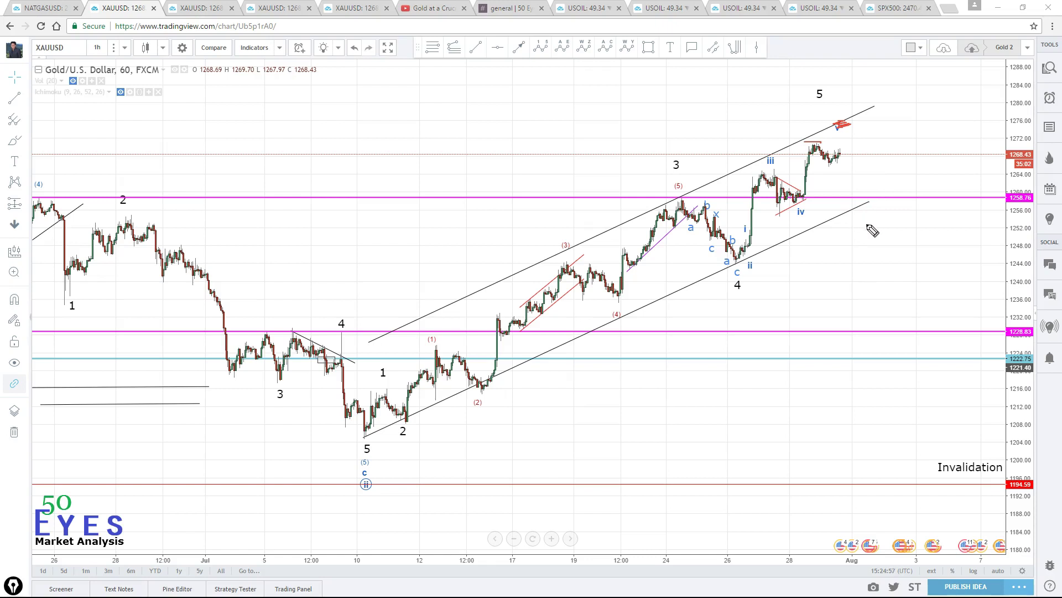
left_click_drag(854, 206, 925, 181)
- Draw a Fib Retracement of the July rally from the black 5 low at 1204.89 up to 1274.91 near wave v
left_click(28, 120)
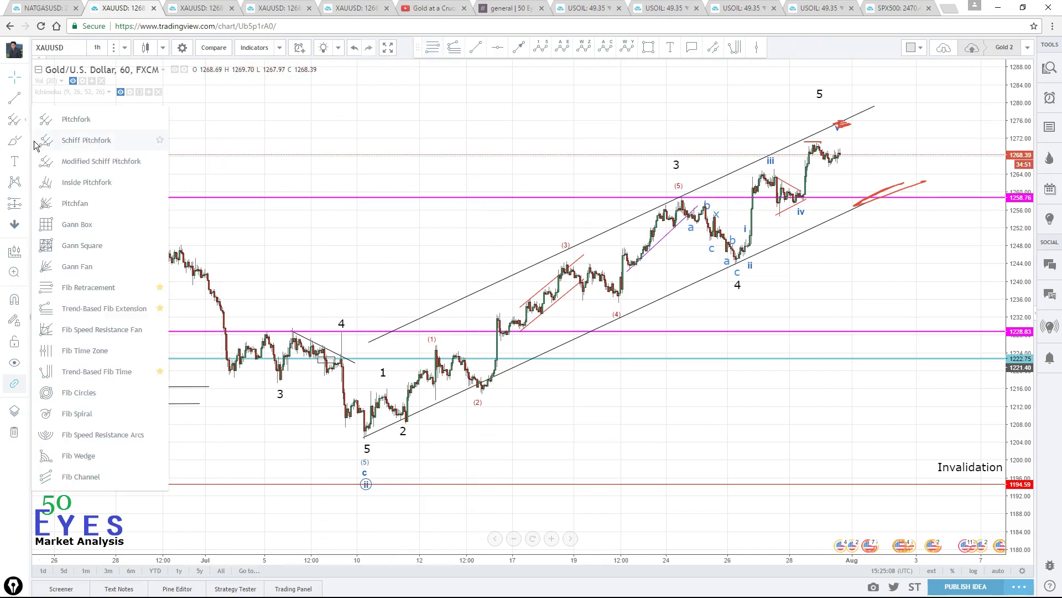
left_click(111, 289)
left_click(445, 437)
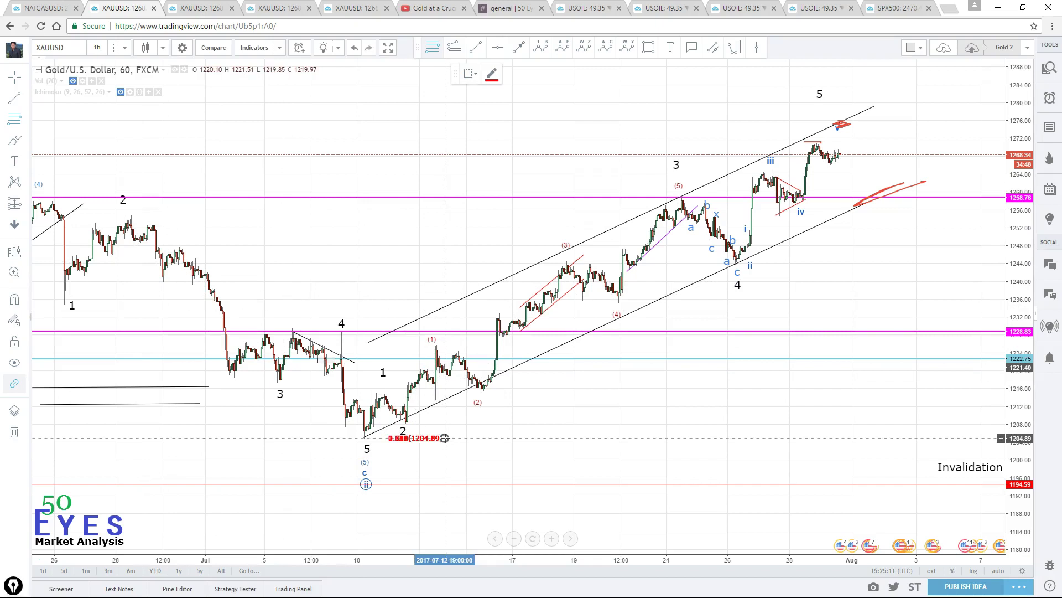
left_click(959, 125)
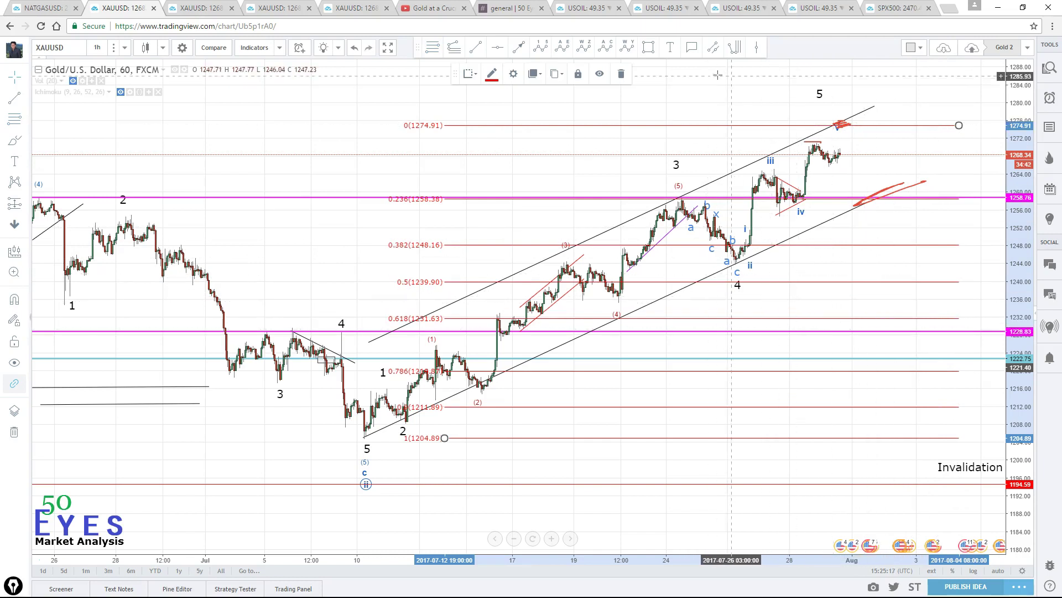
- Draw a rectangle past the latest candles between the 0.5 and 0.618 retracement levels, spanning about 1231.53 to 1239.83 from 31 July to 3 August
left_click(27, 142)
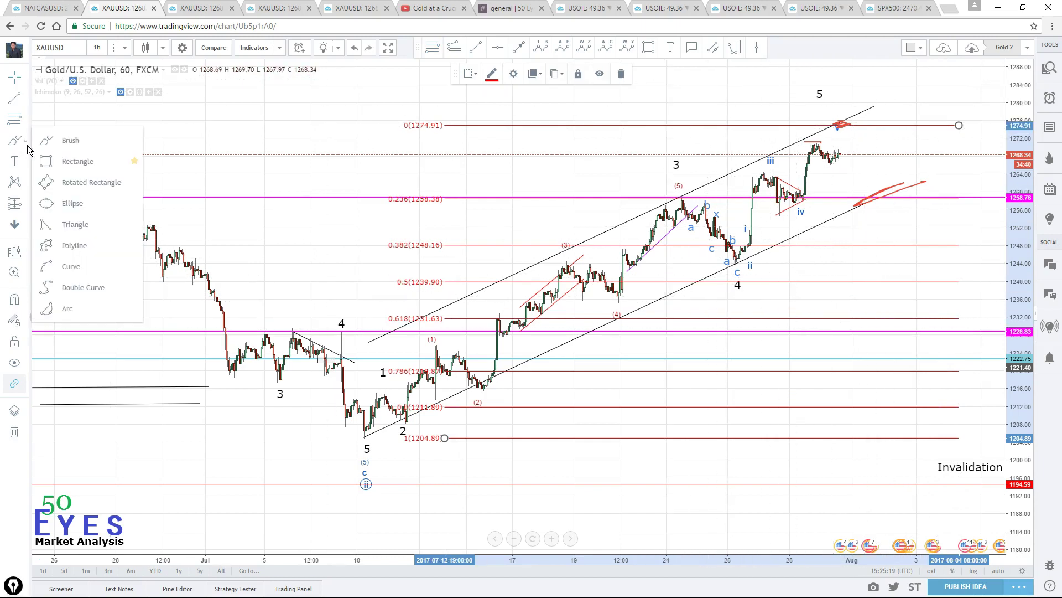
left_click(83, 162)
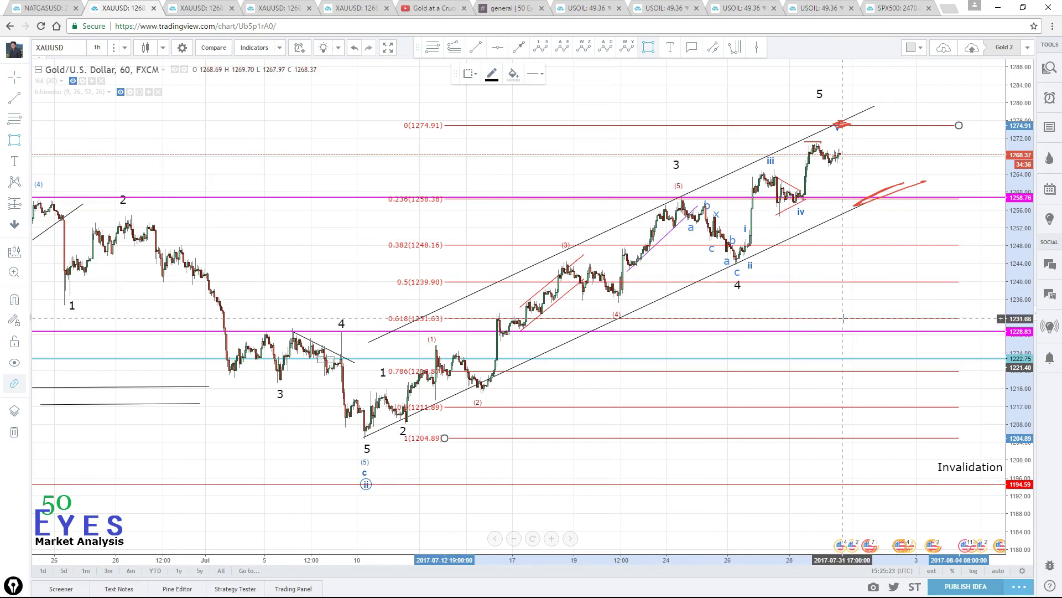
left_click_drag(841, 319, 877, 298)
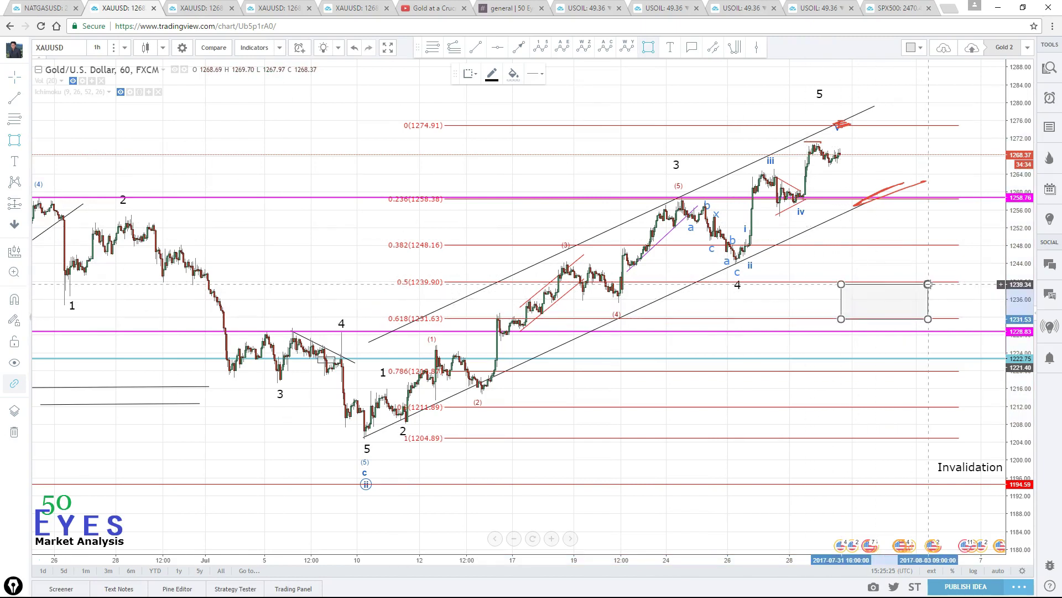
left_click(943, 282)
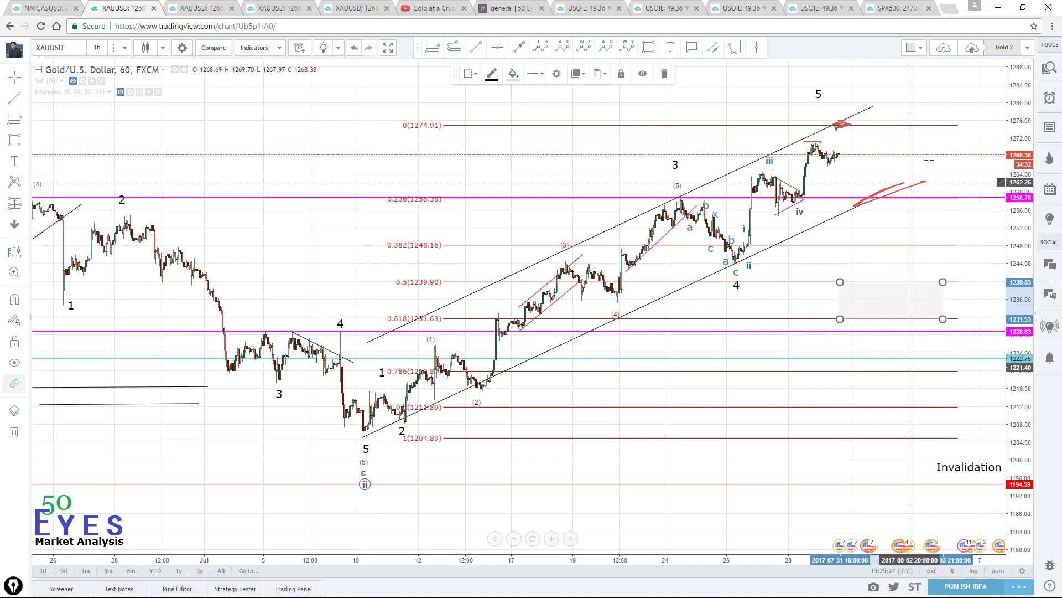
- Delete the Fib retracement of the July rally, leaving the target rectangle on the chart
left_click(950, 127)
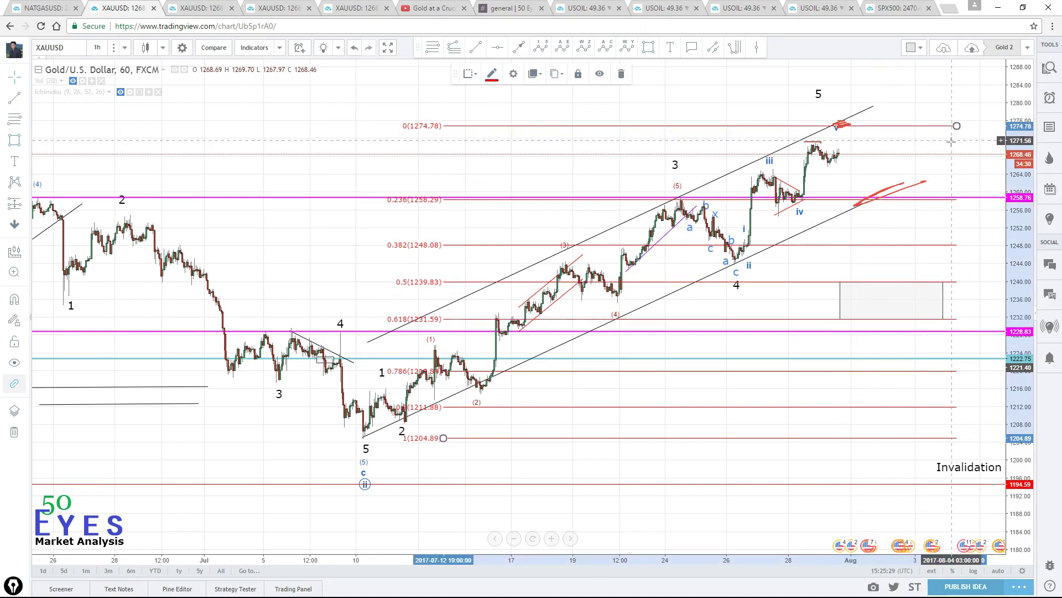
key("Delete")
mouse_move(920, 237)
left_mouse_down()
mouse_move(901, 233)
mouse_move(912, 237)
left_mouse_up()
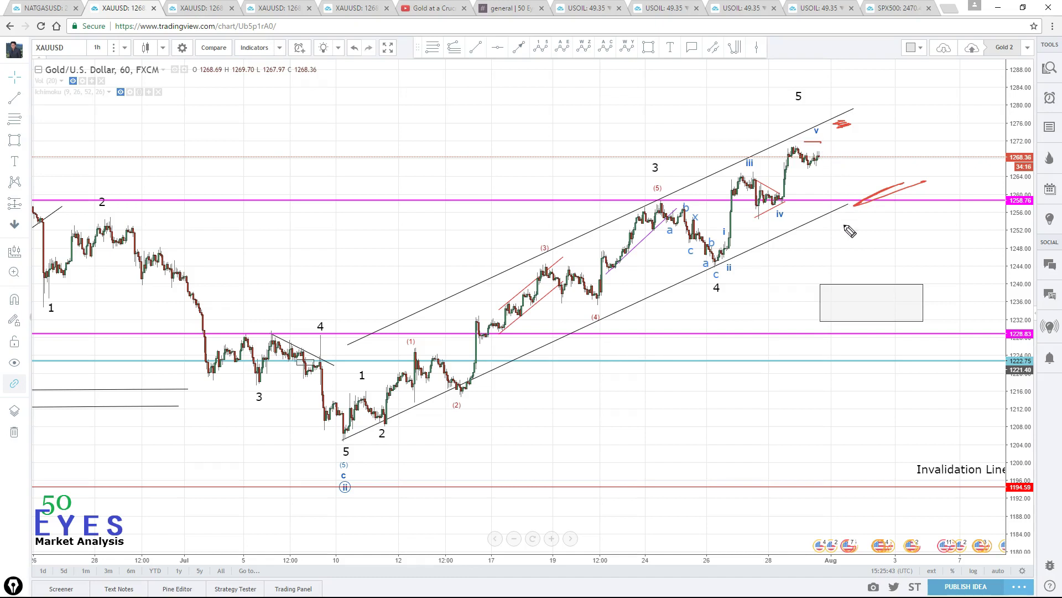
- Mark a rising path from the lower channel line with freehand strokes and clear all freehand marks
mouse_move(839, 207)
left_mouse_down()
mouse_move(896, 183)
mouse_move(835, 216)
mouse_move(903, 185)
mouse_move(857, 187)
left_mouse_up()
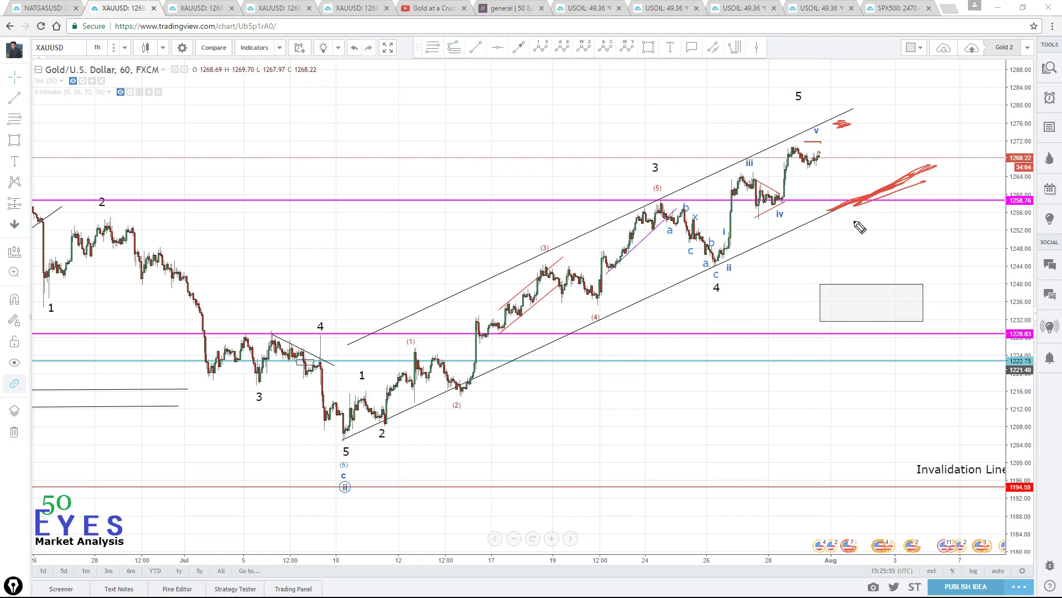
key("Escape")
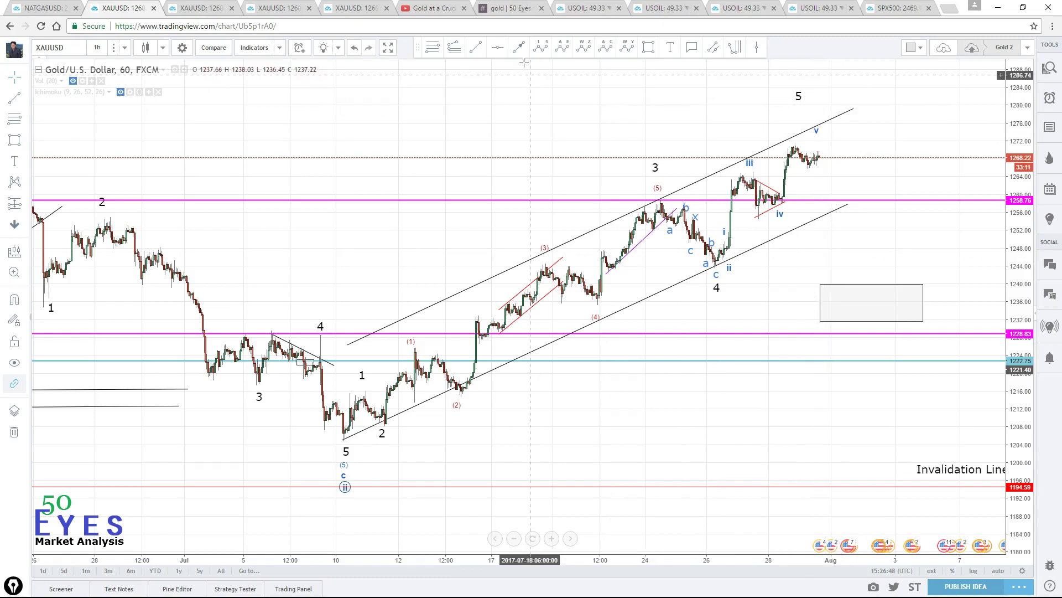
- Switch to the #gold channel in Slack to view the posted gold charts and return to the XAUUSD chart in TradingView
left_click(512, 9)
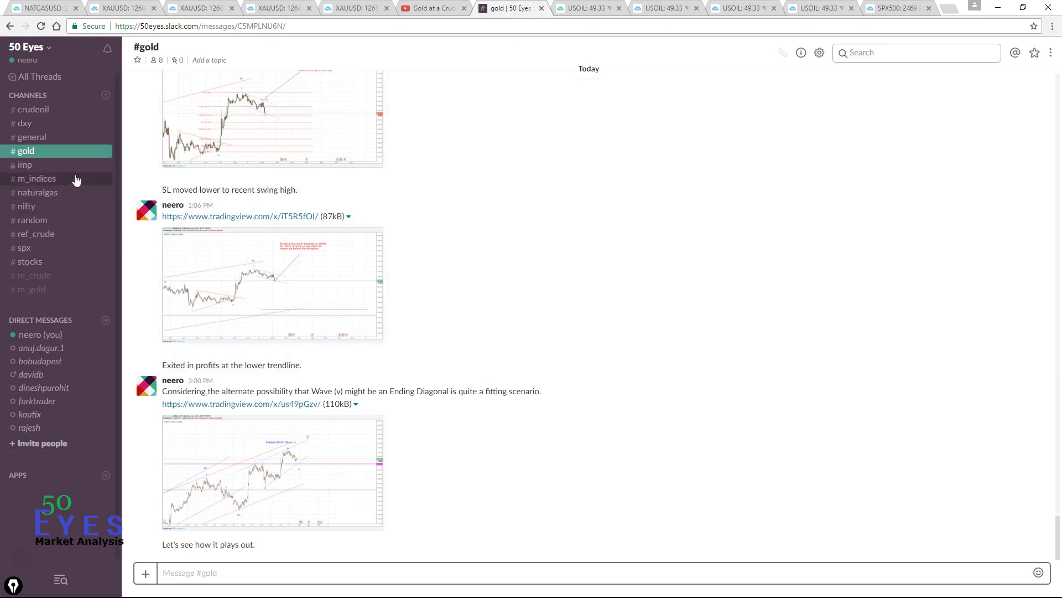
left_click(136, 10)
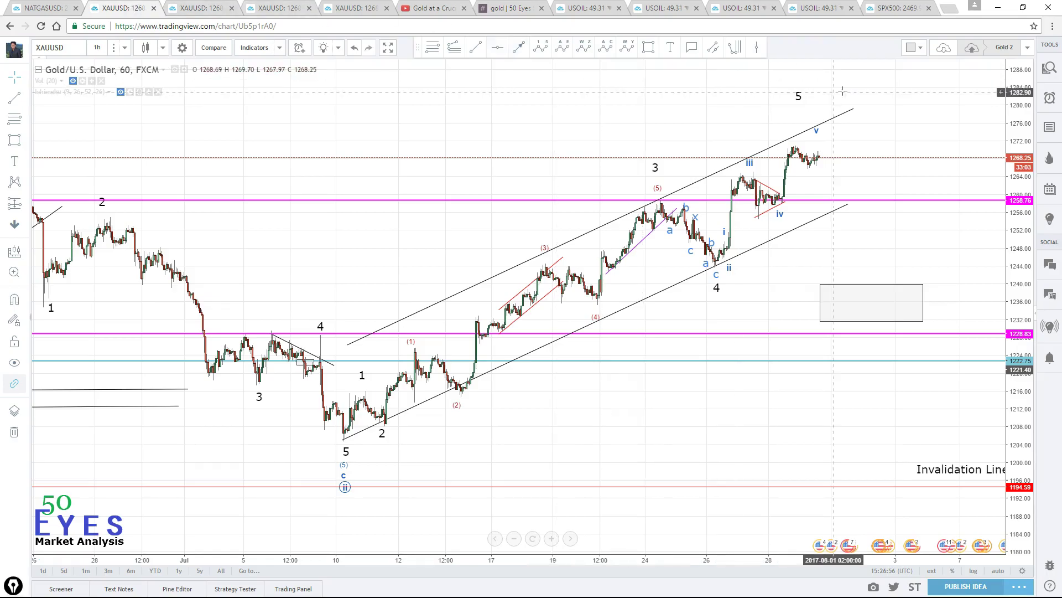